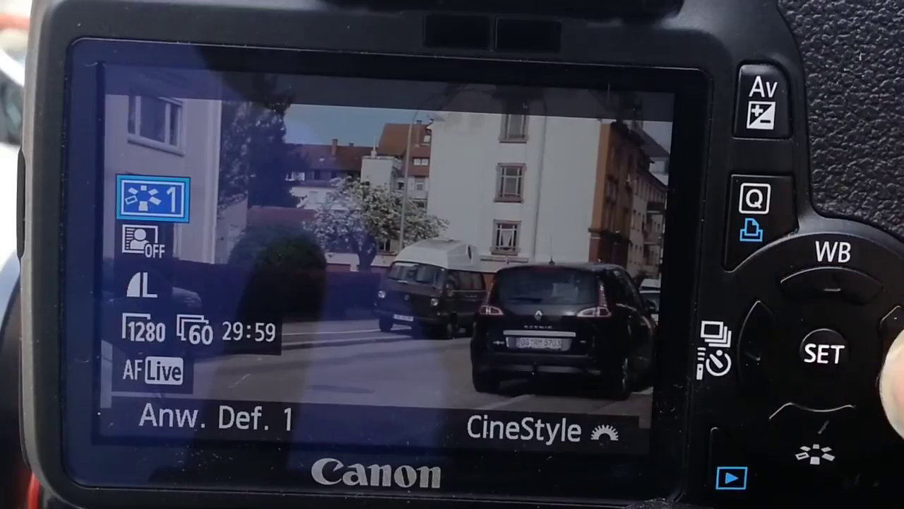
# - Confirm the Picture Style is User Def. 1 (CineStyle) in the camera's quick settings
pyautogui.press('Down')
pyautogui.press('Up')
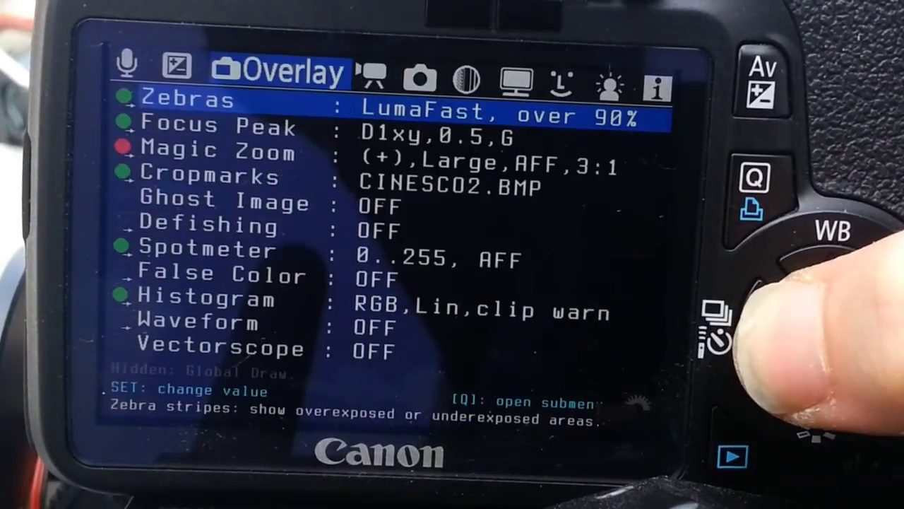
# - Turn Magic Lantern zebras off and go back to the Overlay menu's Cropmarks setting
pyautogui.press('Return')
pyautogui.press('Escape')
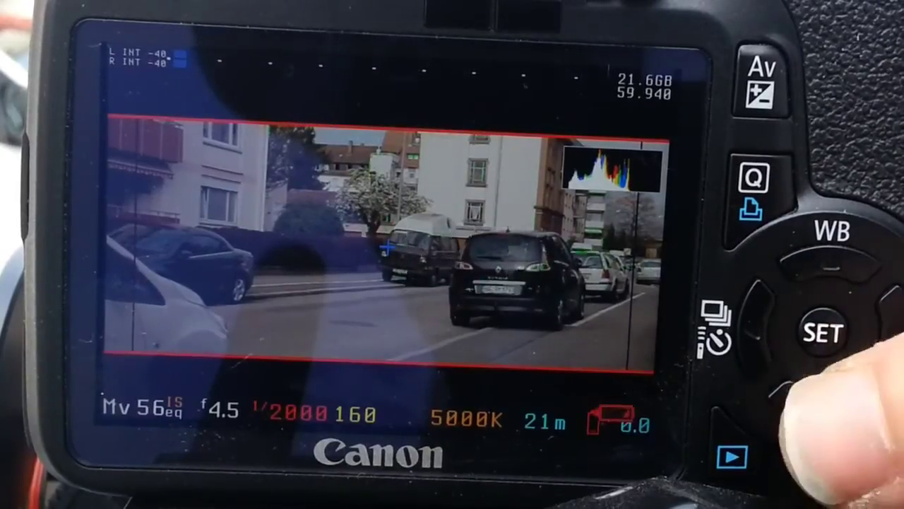
pyautogui.press('Delete')
pyautogui.press('Down')
pyautogui.press('Down')
pyautogui.press('Down')
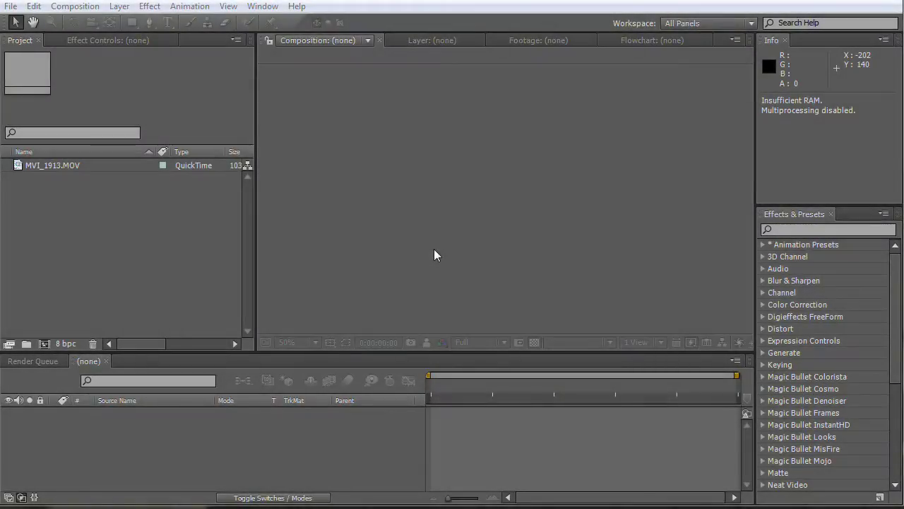
# - Set the project to 32 bpc and make a composition from MVI_1913.MOV
pyautogui.keyDown('alt'); pyautogui.click(59, 344); pyautogui.keyUp('alt')
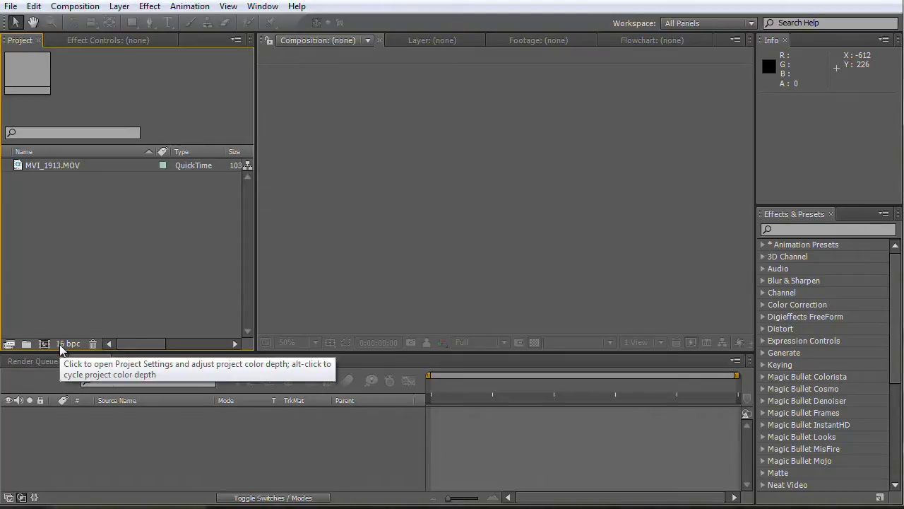
pyautogui.keyDown('alt'); pyautogui.click(59, 344); pyautogui.keyUp('alt')
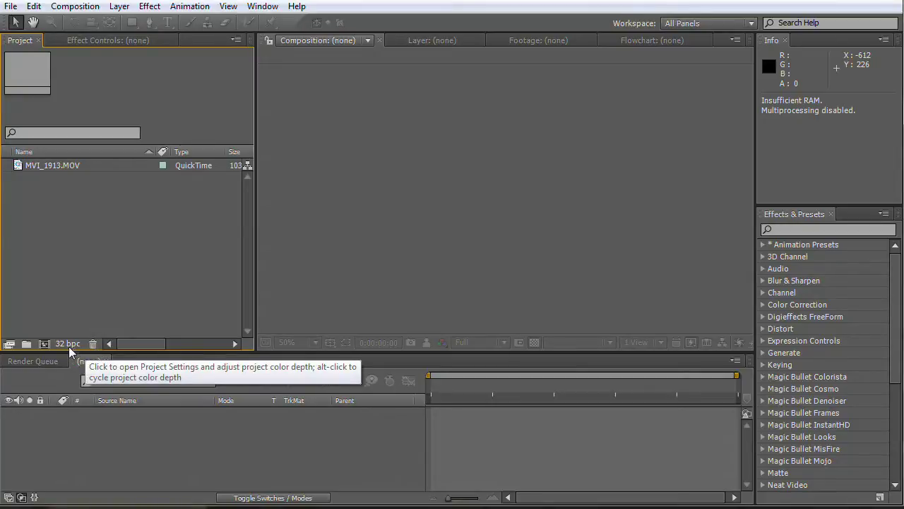
pyautogui.moveTo(59, 164); pyautogui.dragTo(112, 443)
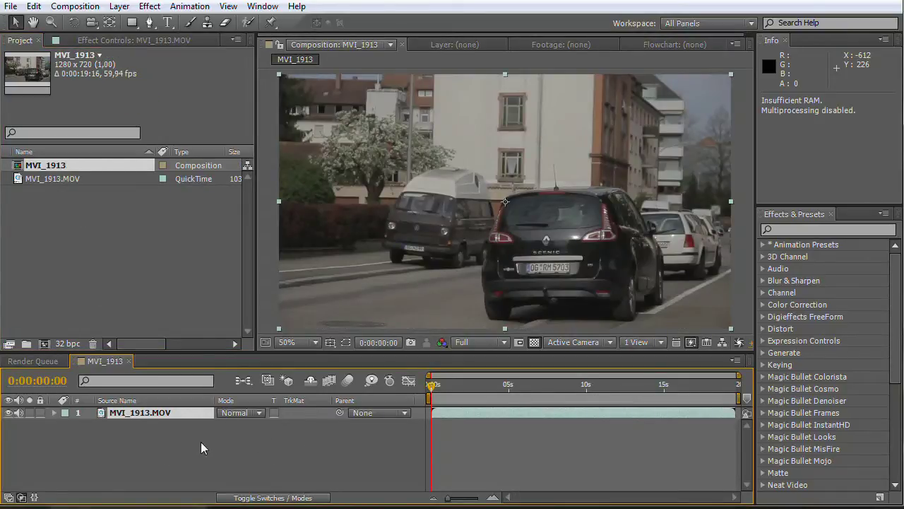
# - Apply Neat Video Reduce Noise to the clip and bring up its settings window
pyautogui.click(149, 6)
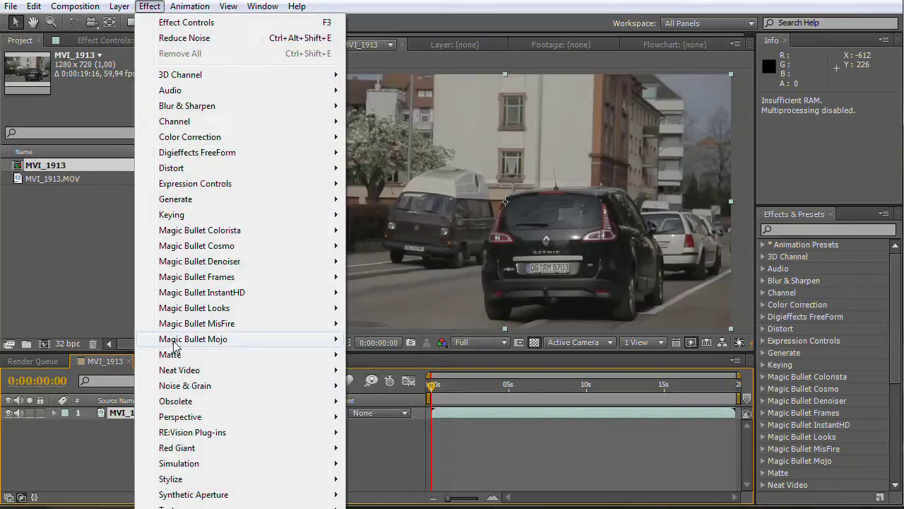
pyautogui.moveTo(190, 374)
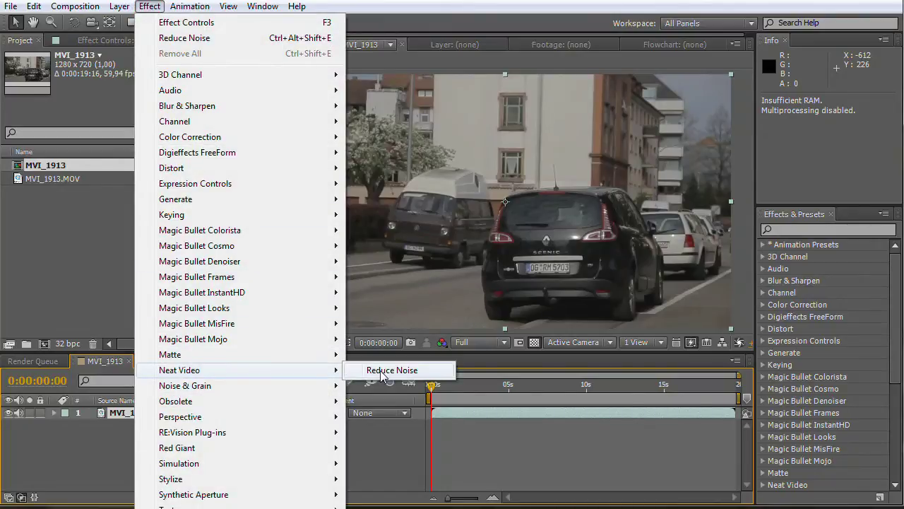
pyautogui.click(388, 370)
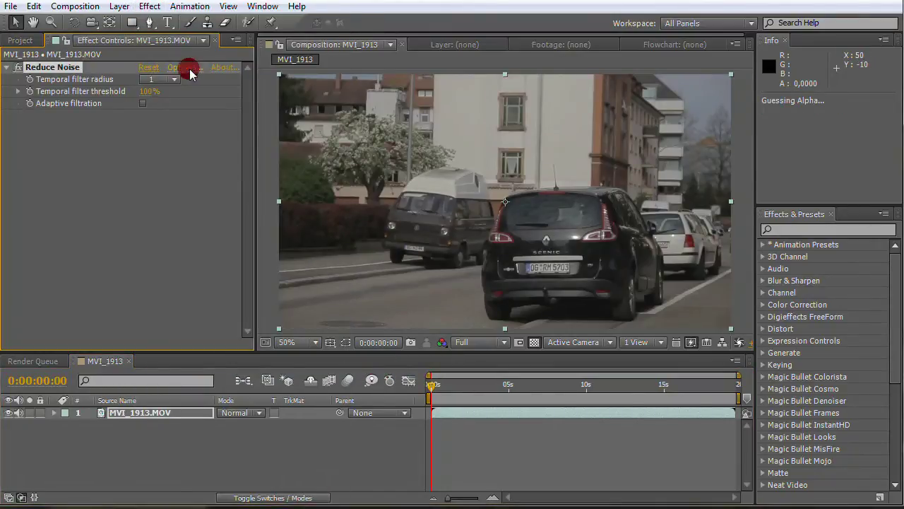
pyautogui.click(189, 69)
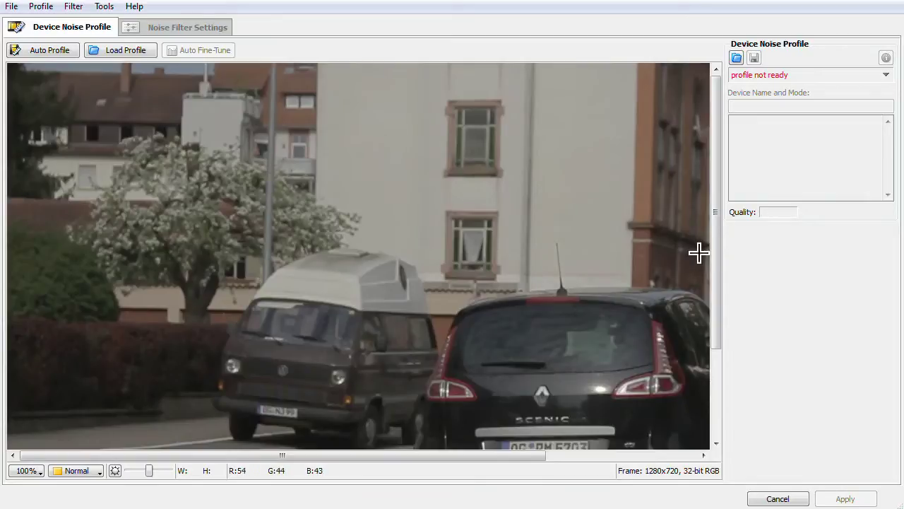
# - Auto-profile a 16%-quality noise profile from the flat road patch left of the car
pyautogui.moveTo(715, 242); pyautogui.dragTo(711, 367)
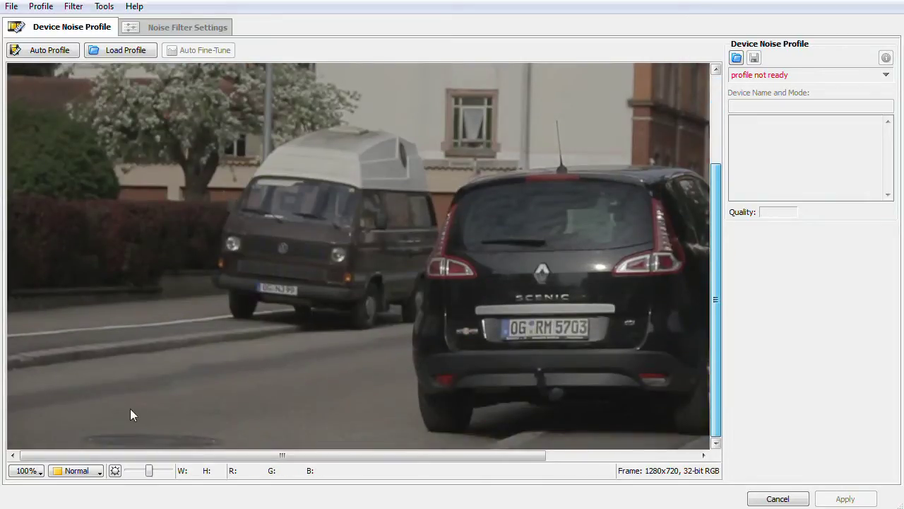
pyautogui.scroll(2, 130, 409)
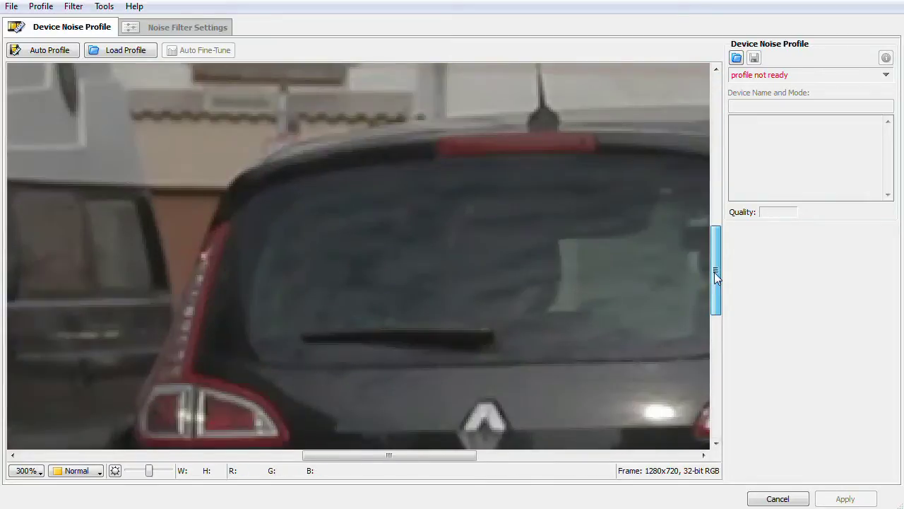
pyautogui.scroll(-4, 429, 297)
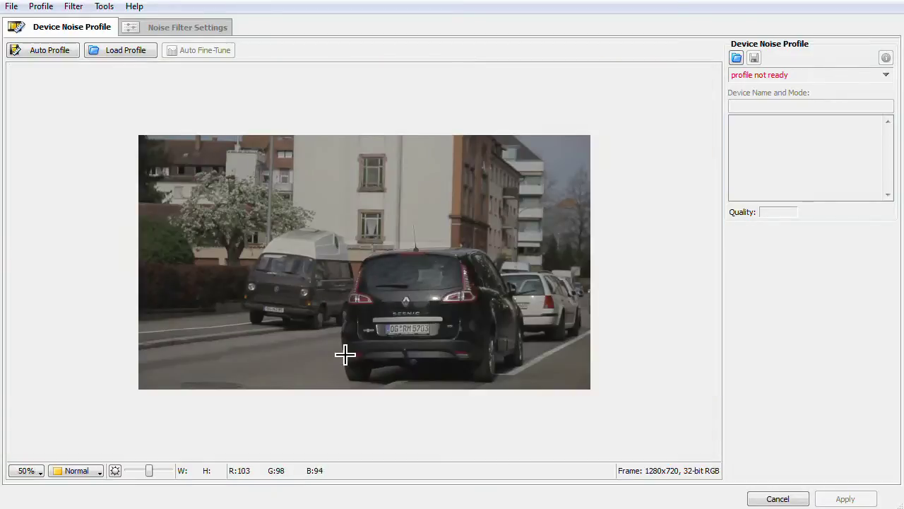
pyautogui.moveTo(339, 350); pyautogui.dragTo(316, 372)
pyautogui.moveTo(279, 396); pyautogui.dragTo(282, 389)
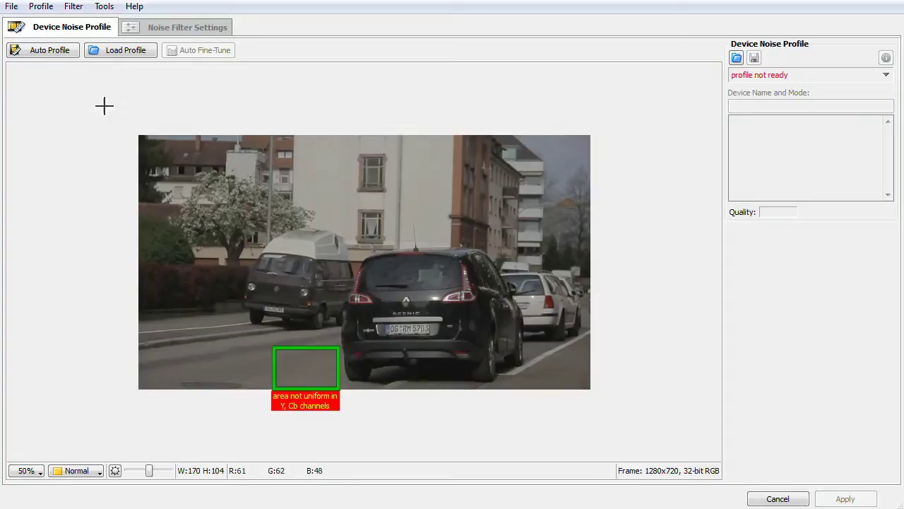
pyautogui.click(44, 50)
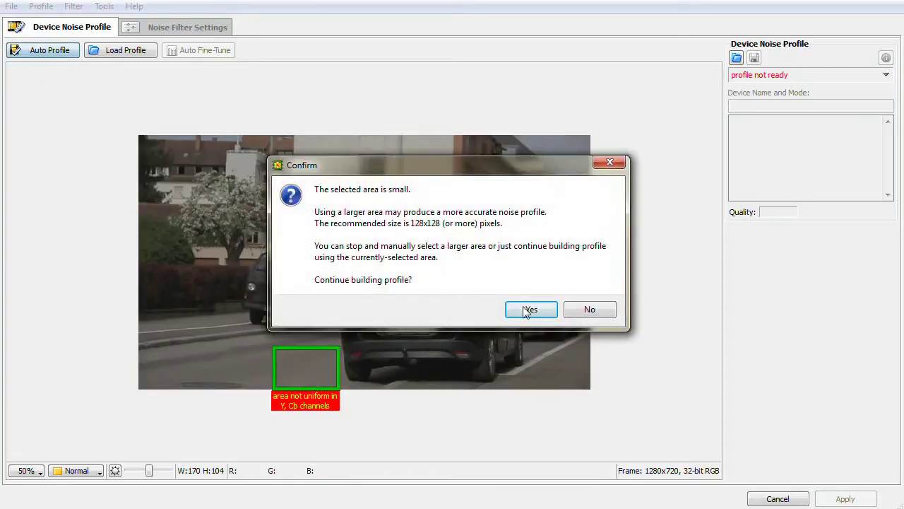
pyautogui.click(529, 310)
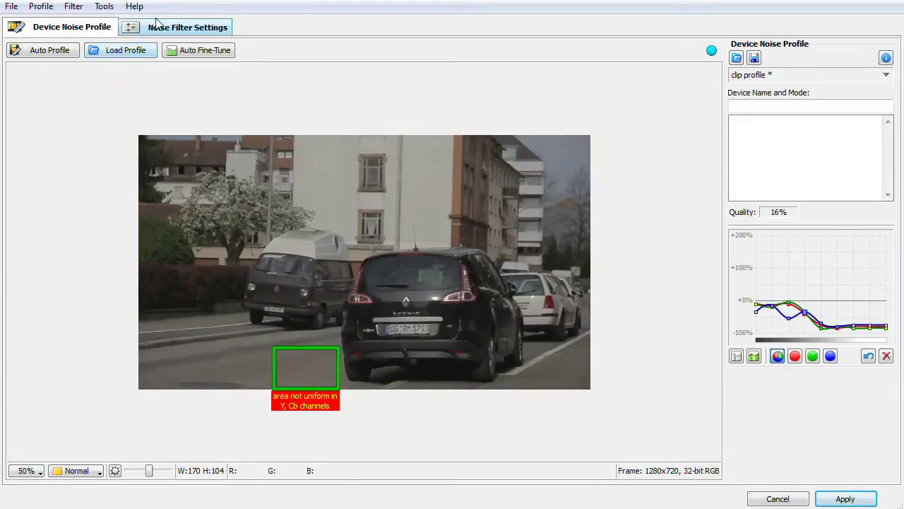
pyautogui.click(167, 27)
# - Zoom in on the road and compare Filtered against Original, then apply the default filter settings
pyautogui.scroll(2, 337, 353)
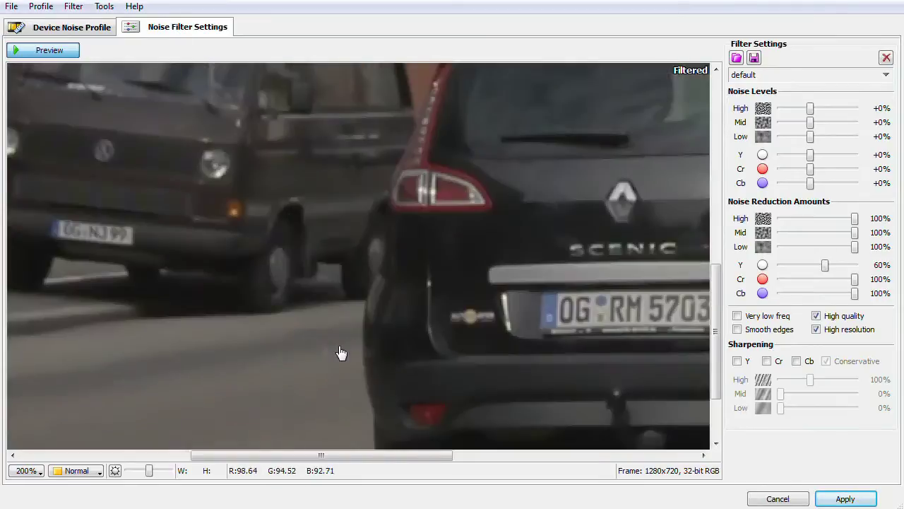
pyautogui.moveTo(242, 313); pyautogui.dragTo(255, 312)
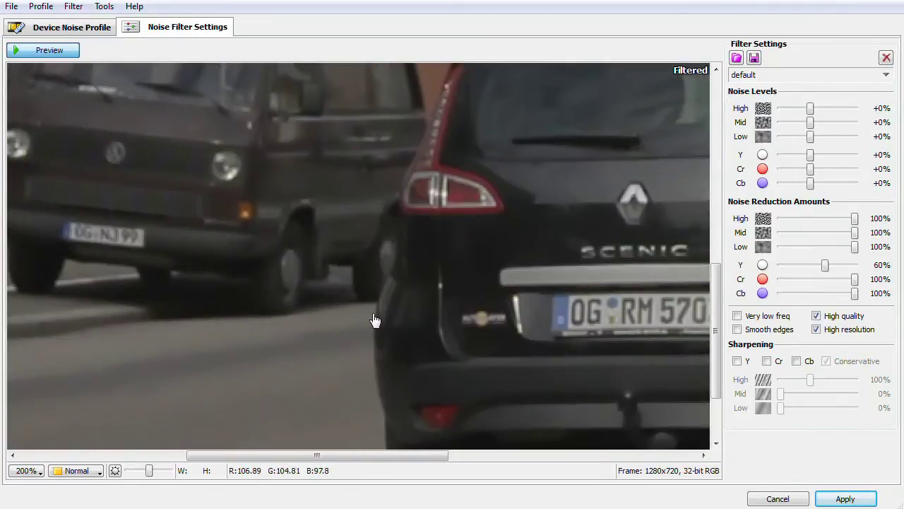
pyautogui.click(55, 51)
pyautogui.scroll(2, 155, 296)
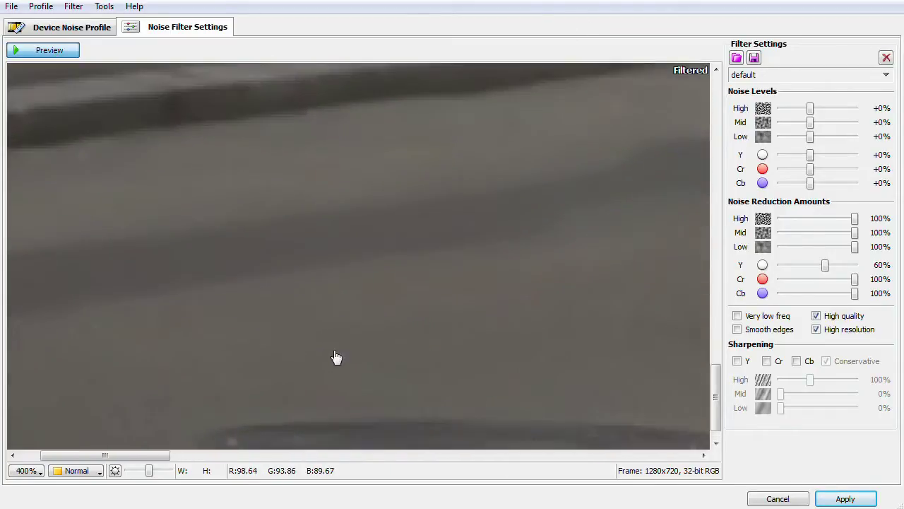
pyautogui.moveTo(343, 349); pyautogui.dragTo(204, 258)
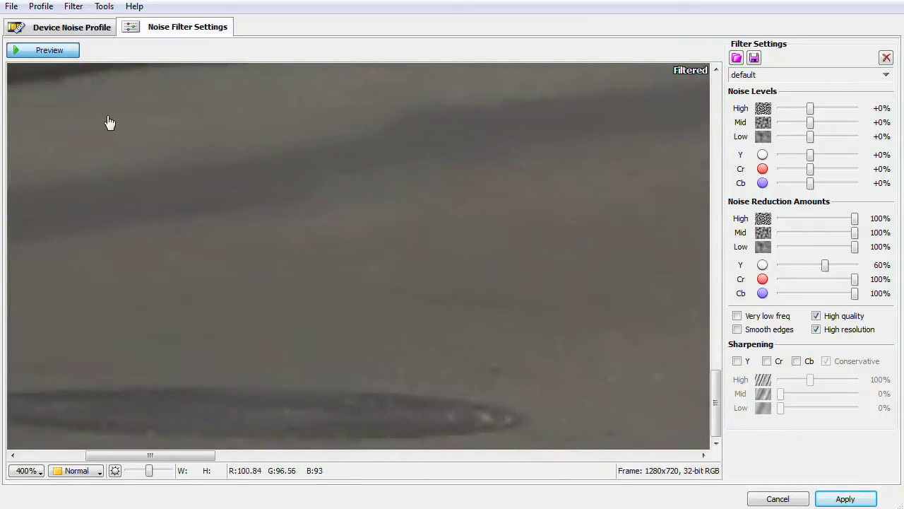
pyautogui.click(53, 50)
pyautogui.click(52, 51)
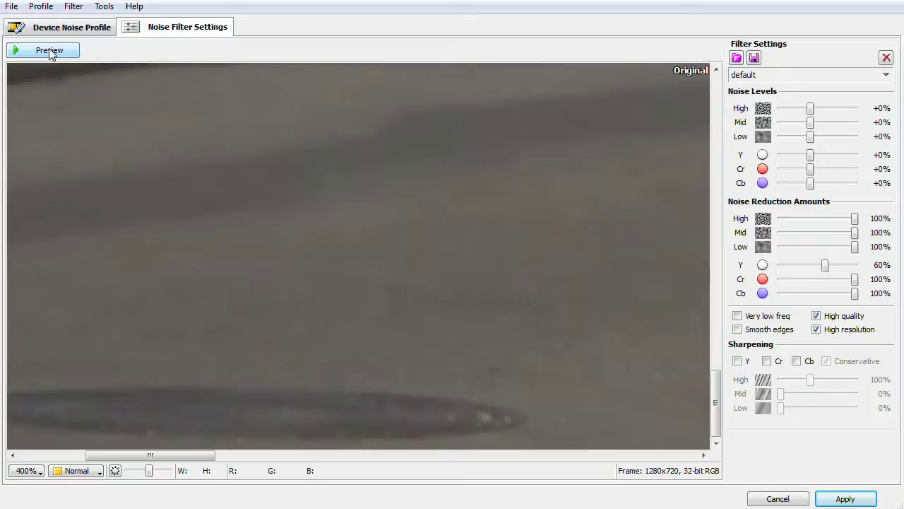
pyautogui.click(51, 51)
pyautogui.click(49, 51)
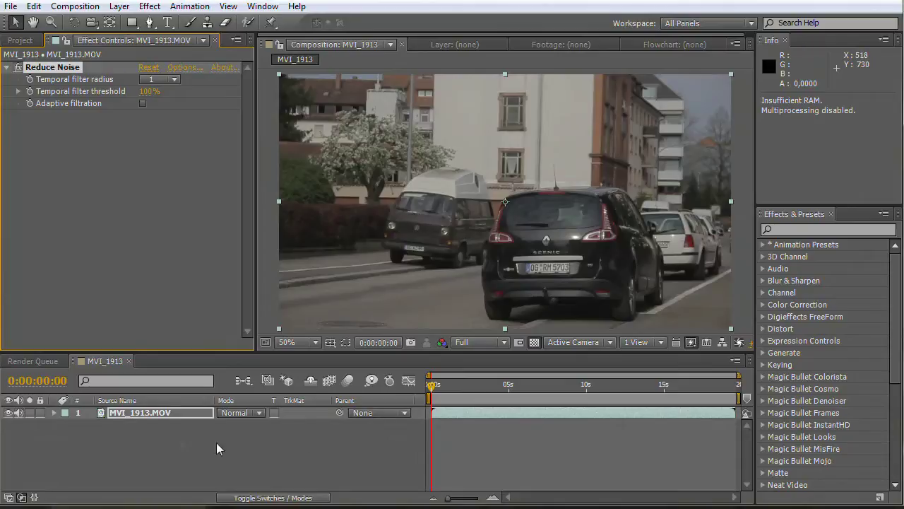
# - Search Effects & Presets for 'lut' and apply LUT Buddy to the MVI_1913 clip
pyautogui.click(177, 442)
pyautogui.click(796, 231)
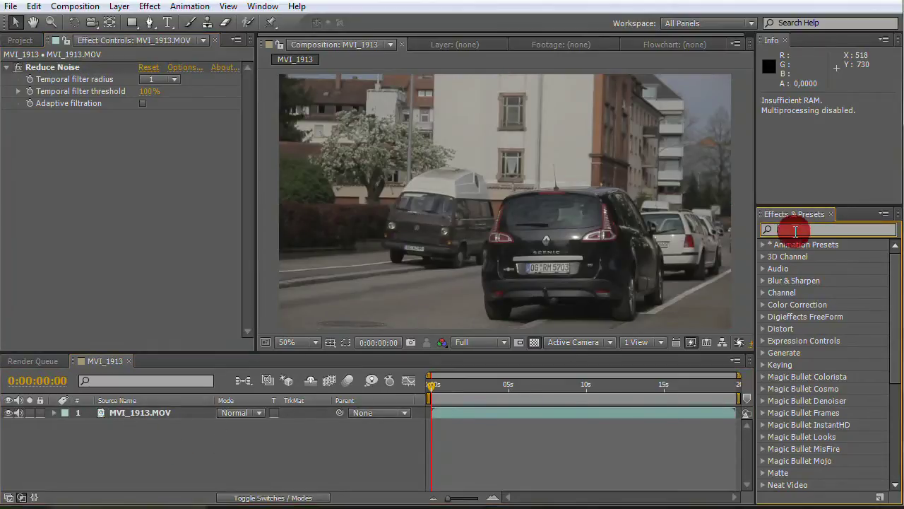
pyautogui.write('lut')
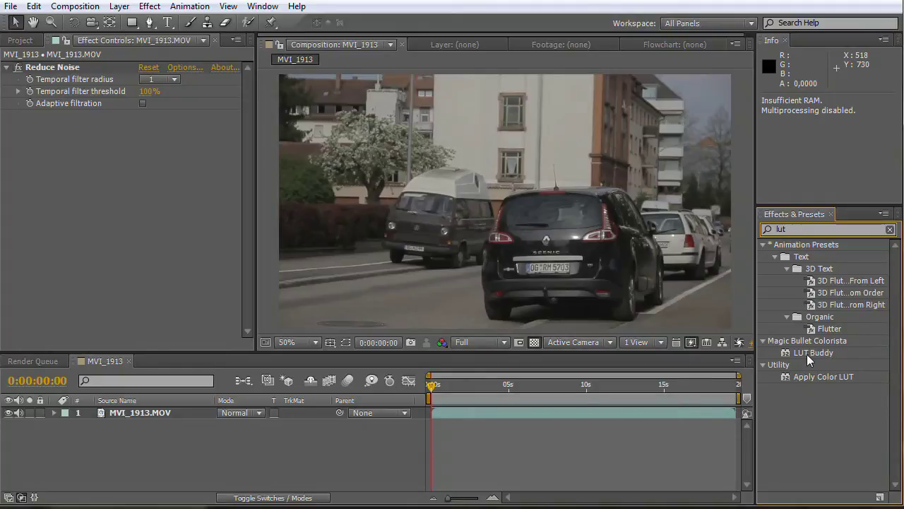
pyautogui.moveTo(810, 358); pyautogui.dragTo(554, 268)
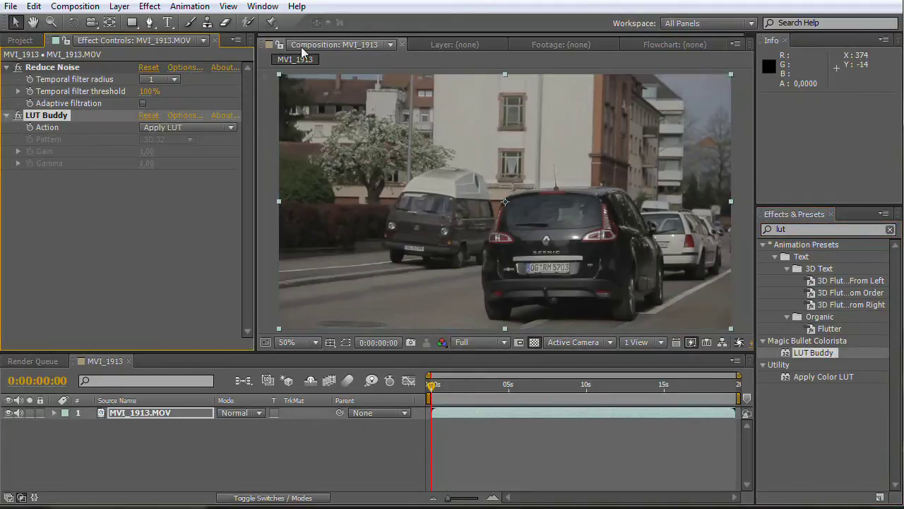
# - Import S-curve_for_CineStyle.mga into LUT Buddy and convert it to 32-bit float RGB
pyautogui.click(177, 116)
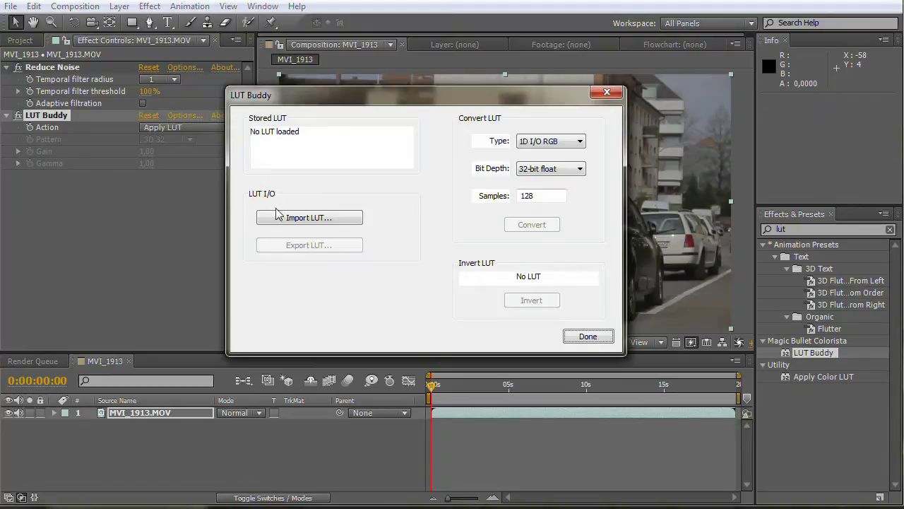
pyautogui.click(309, 218)
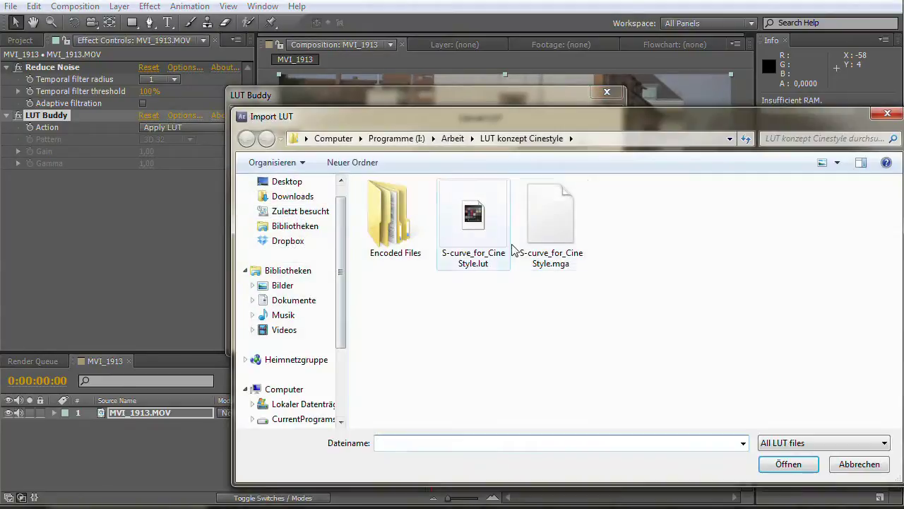
pyautogui.doubleClick(558, 233)
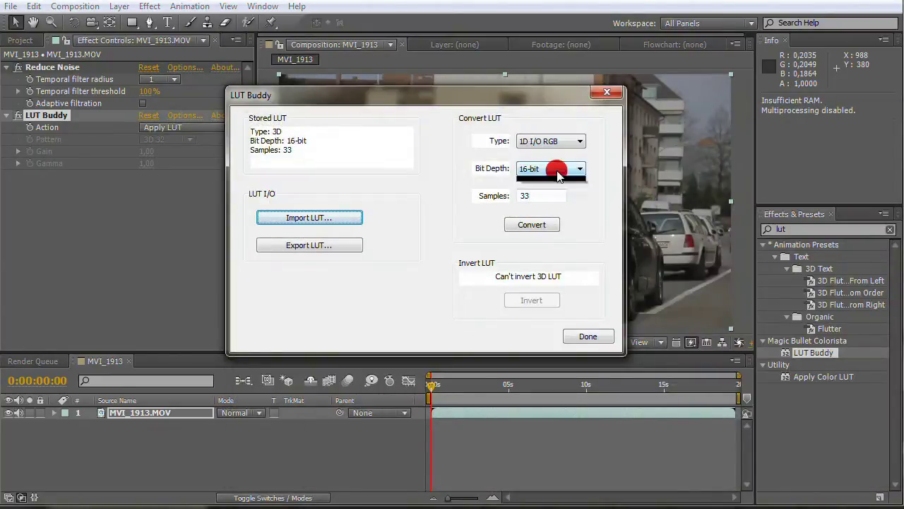
pyautogui.click(580, 169)
pyautogui.click(549, 201)
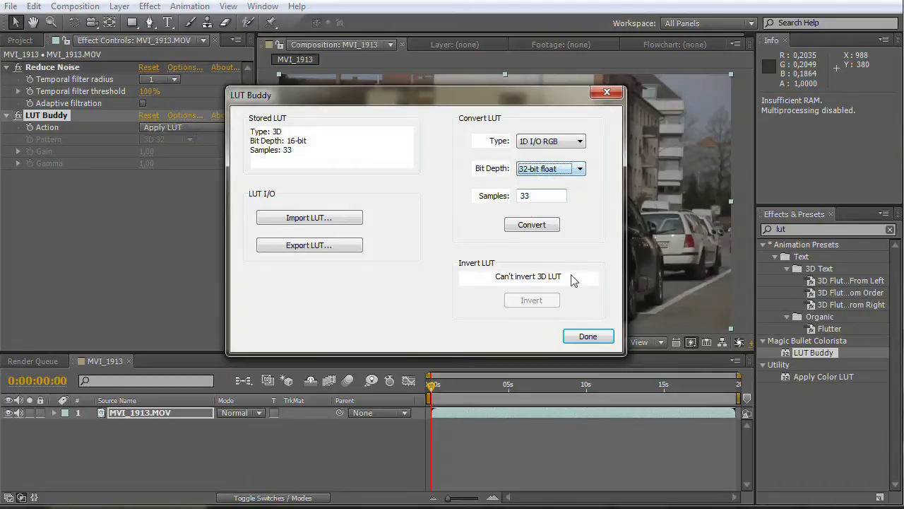
pyautogui.click(552, 224)
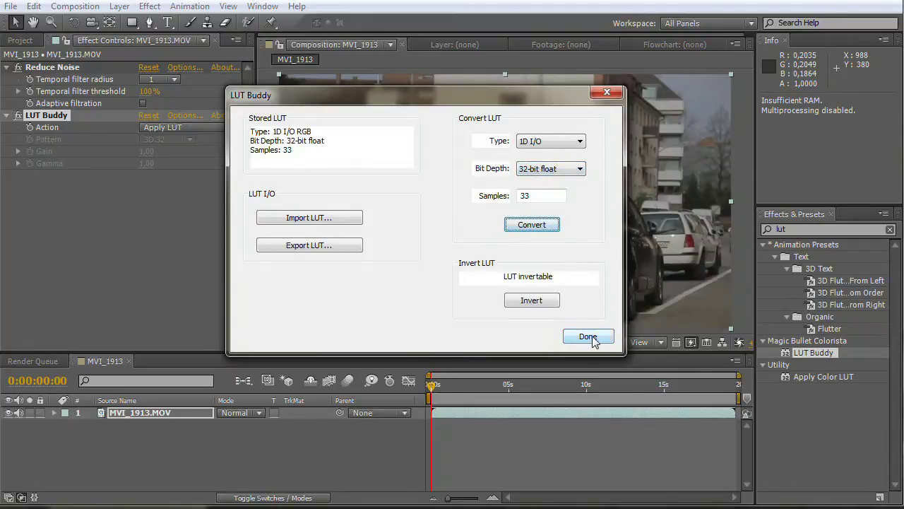
pyautogui.click(588, 337)
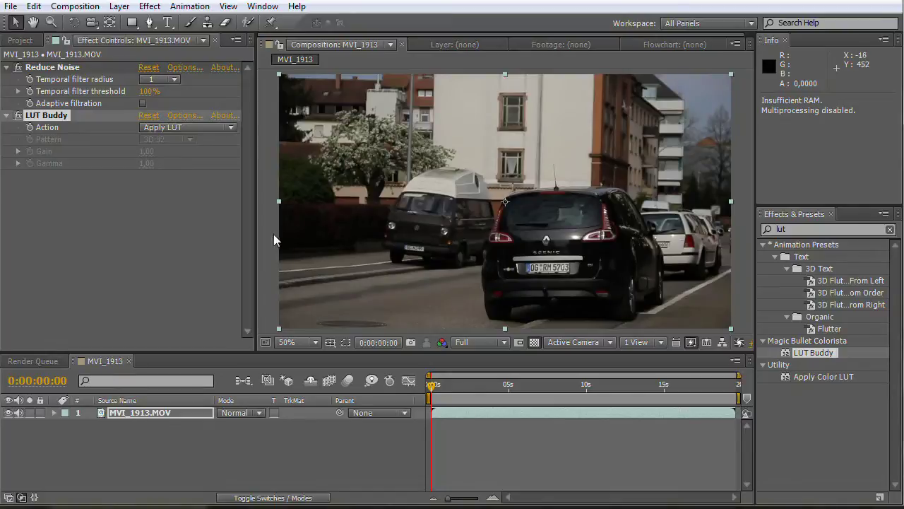
# - Add an adjustment layer above MVI_1913.MOV and rename it CC
pyautogui.click(273, 233)
pyautogui.press(',')
pyautogui.press(',')
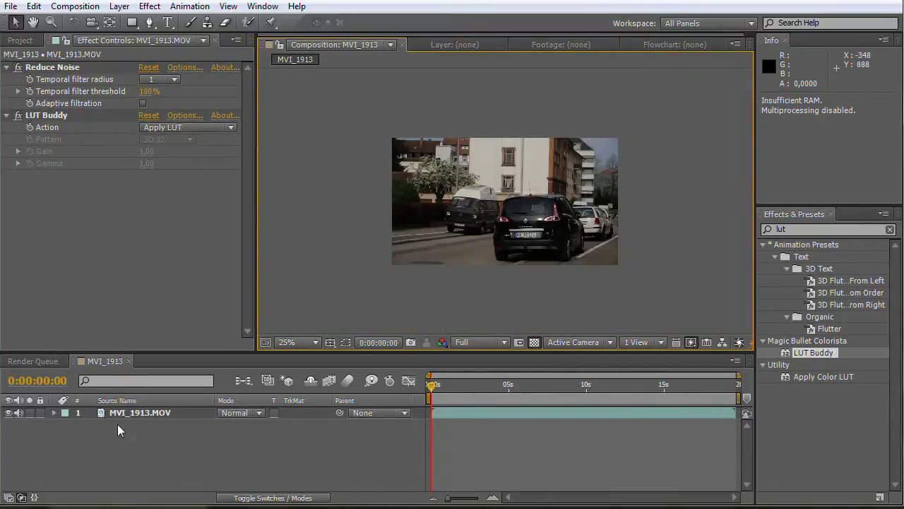
pyautogui.click(119, 6)
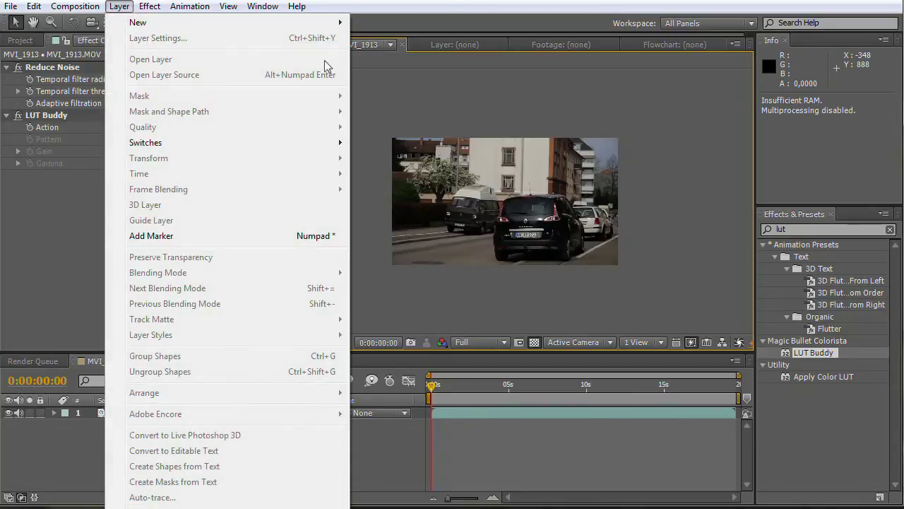
pyautogui.click(130, 22)
pyautogui.click(318, 24)
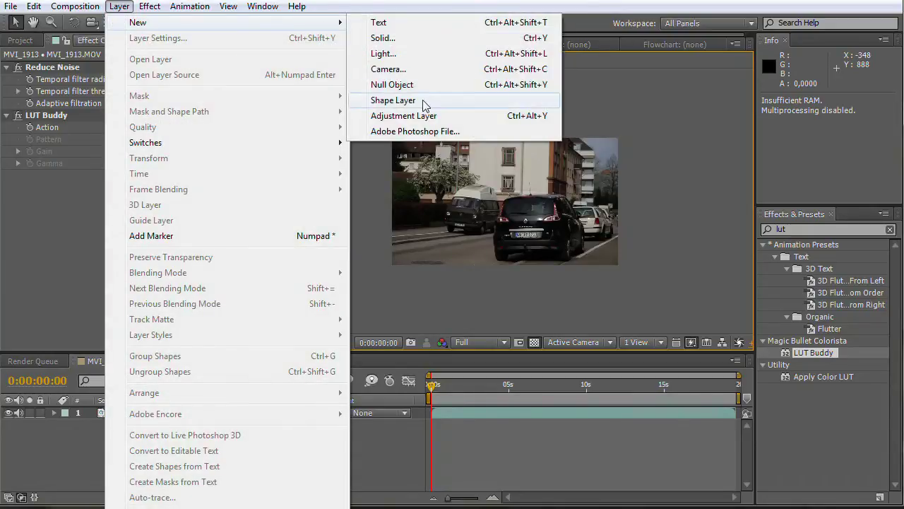
pyautogui.click(410, 116)
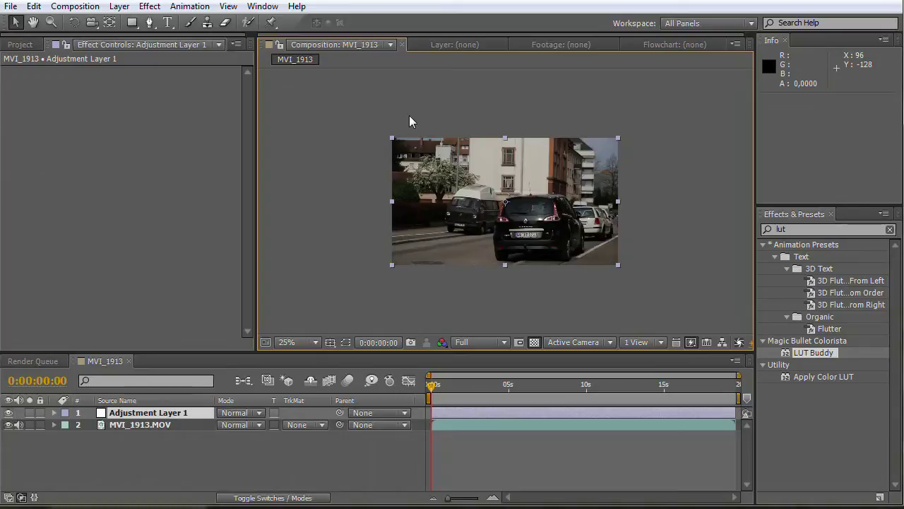
pyautogui.rightClick(172, 418)
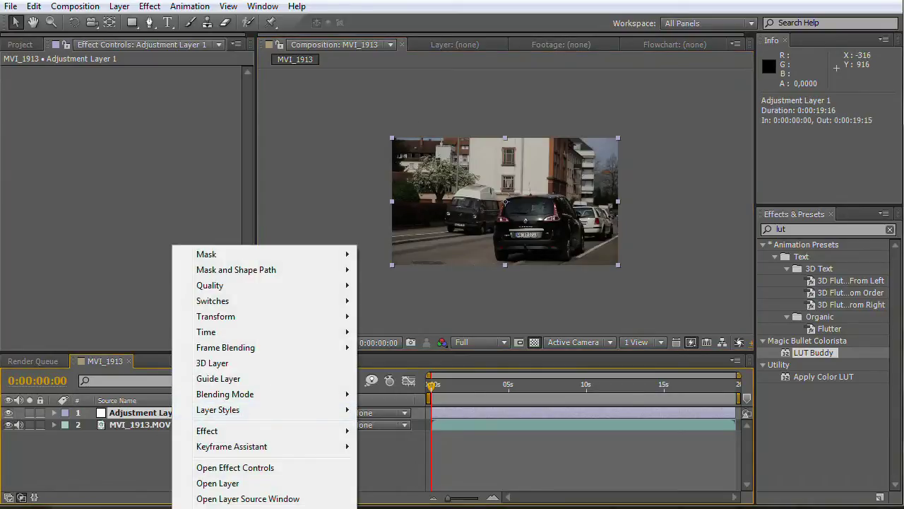
pyautogui.press('Return')
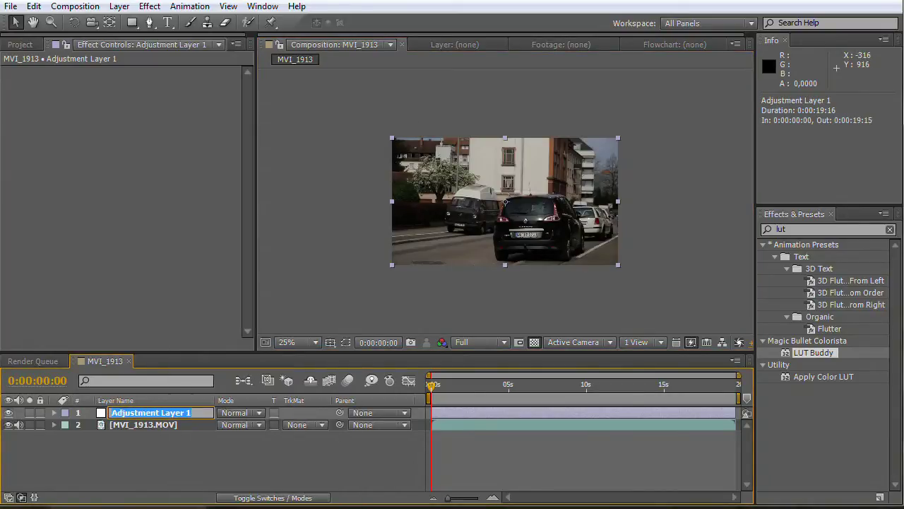
pyautogui.write('CC')
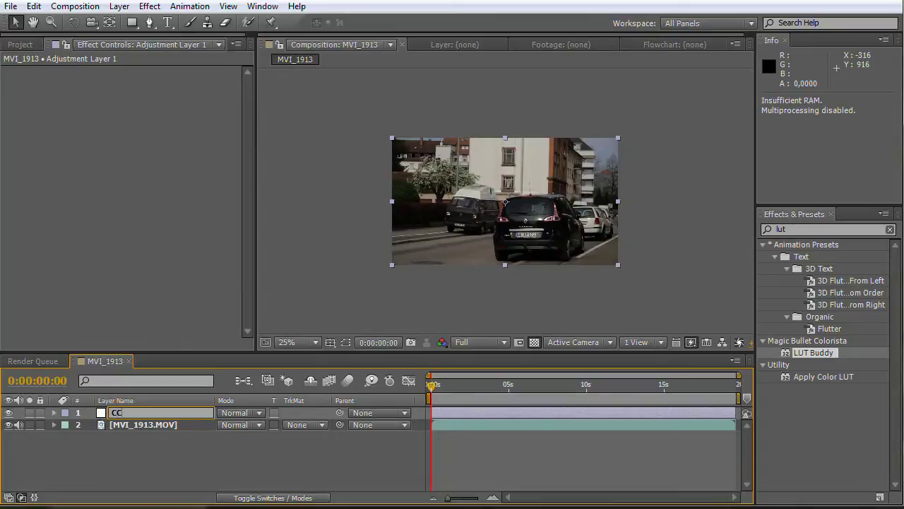
# - Search for 'color fin' and drag SA Color Finesse 3 onto the CC layer
pyautogui.click(183, 329)
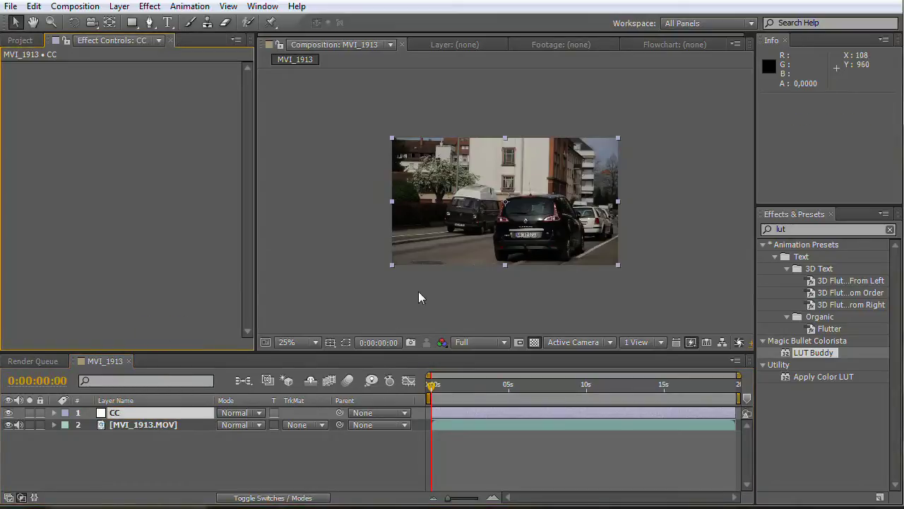
pyautogui.click(794, 230)
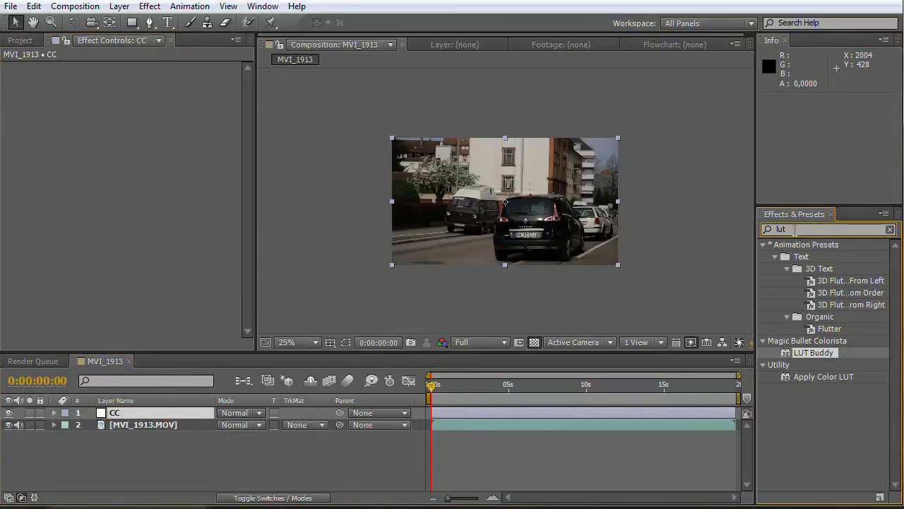
pyautogui.moveTo(795, 229); pyautogui.dragTo(750, 226)
pyautogui.write('colo')
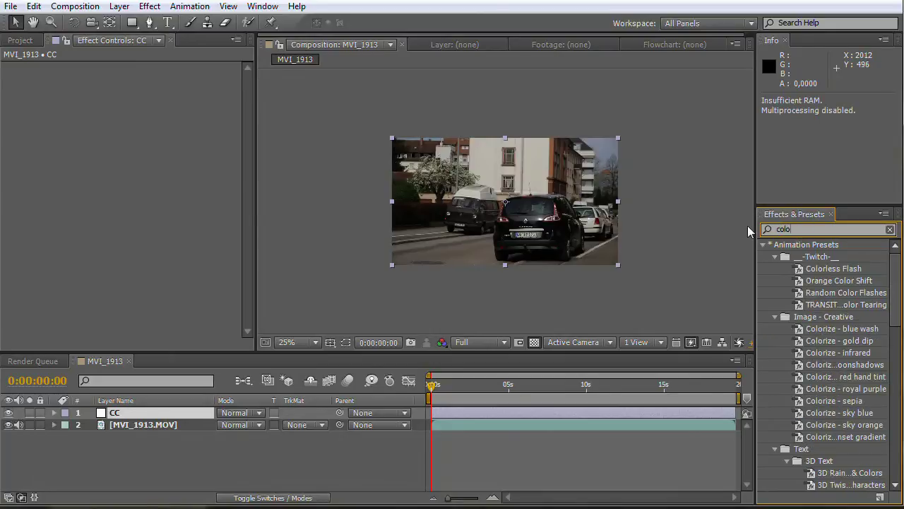
pyautogui.write('r fin')
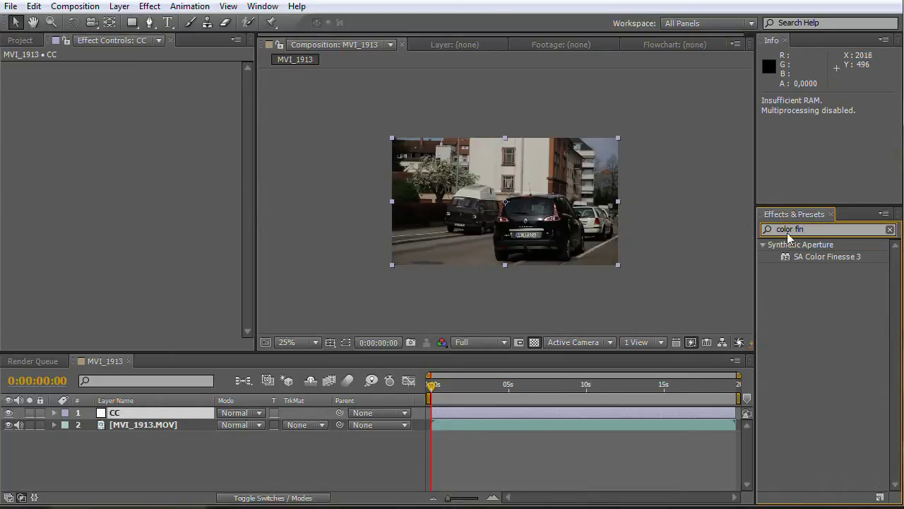
pyautogui.click(831, 259)
pyautogui.moveTo(830, 260); pyautogui.dragTo(653, 264)
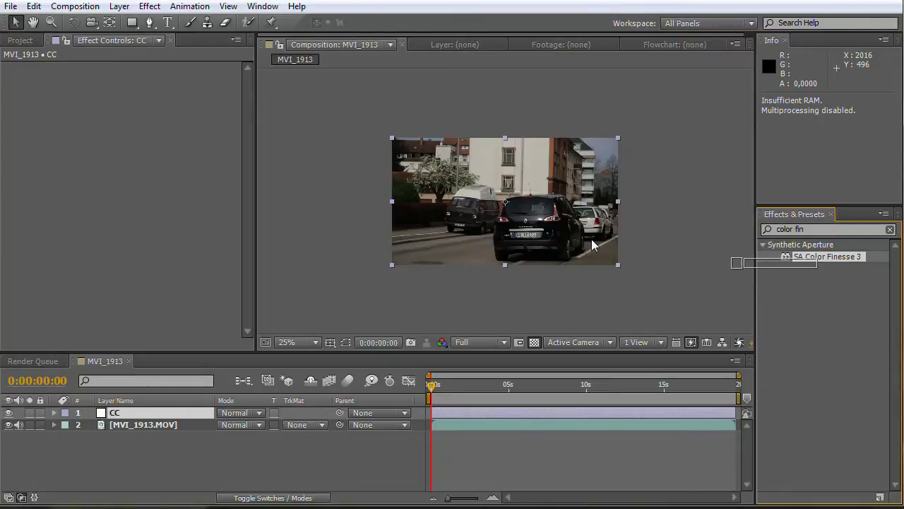
pyautogui.moveTo(592, 245); pyautogui.dragTo(426, 263)
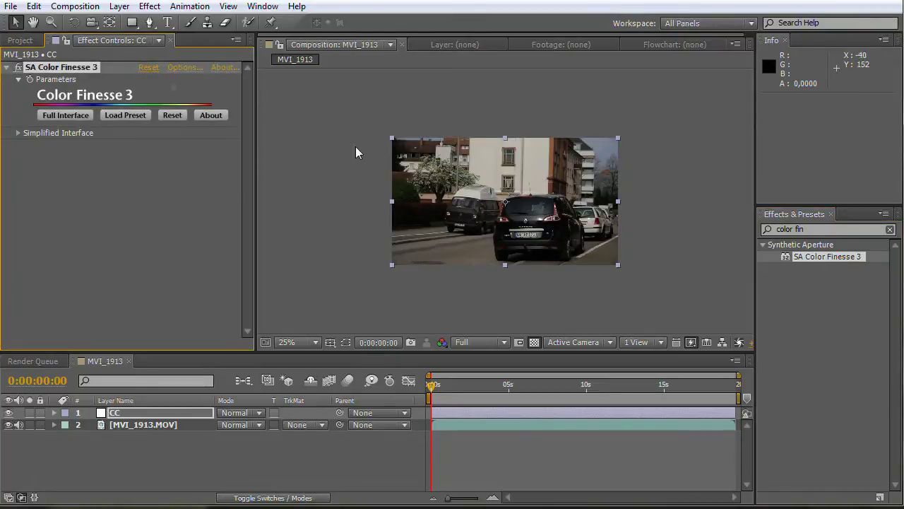
# - In full Color Finesse, set master RGB Gain 1.27, Saturation 146.94 and Vibrance 15.10
pyautogui.click(71, 115)
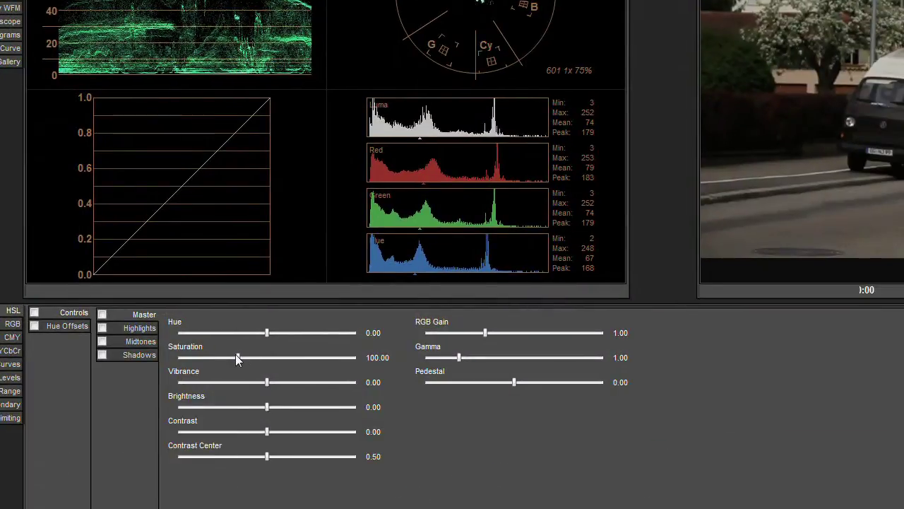
pyautogui.moveTo(236, 357); pyautogui.dragTo(262, 358)
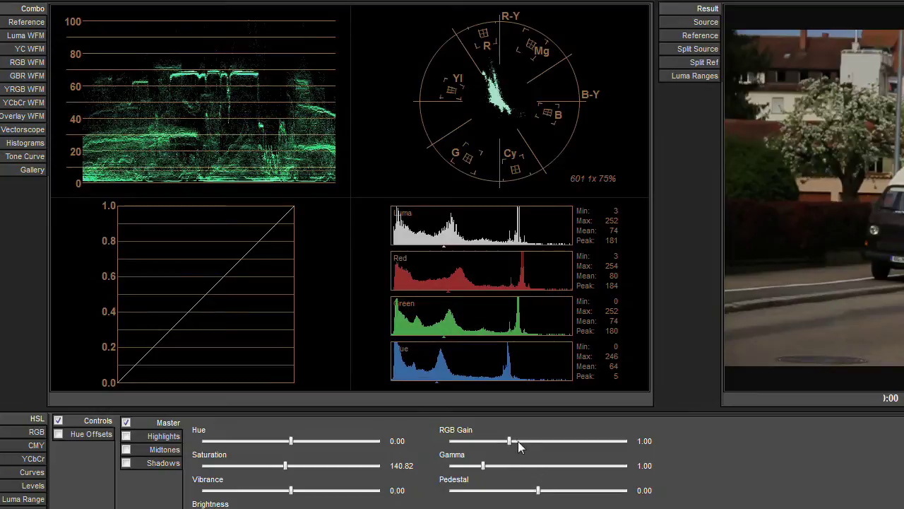
pyautogui.moveTo(509, 441); pyautogui.dragTo(525, 441)
pyautogui.moveTo(285, 466); pyautogui.dragTo(299, 490)
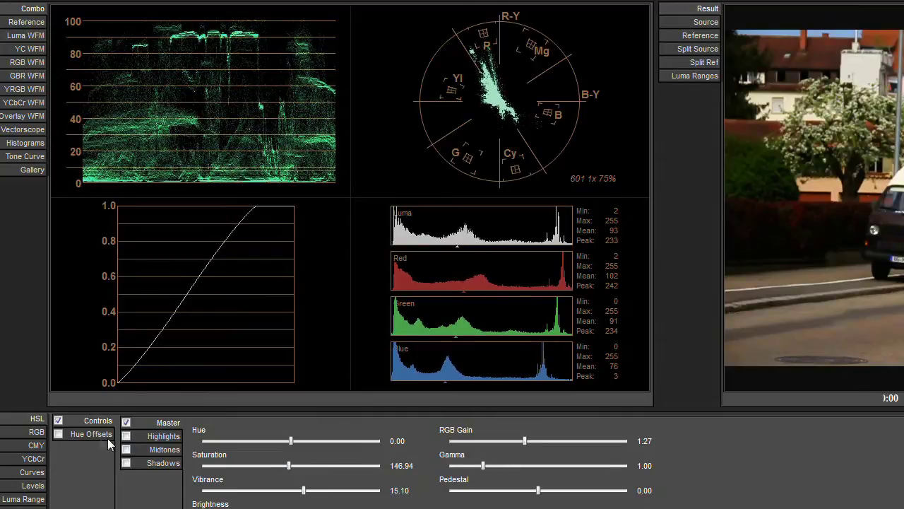
# - Turn on Hue Offsets and push the Master, Shadows, Midtones and Highlights wheels toward red
pyautogui.click(86, 434)
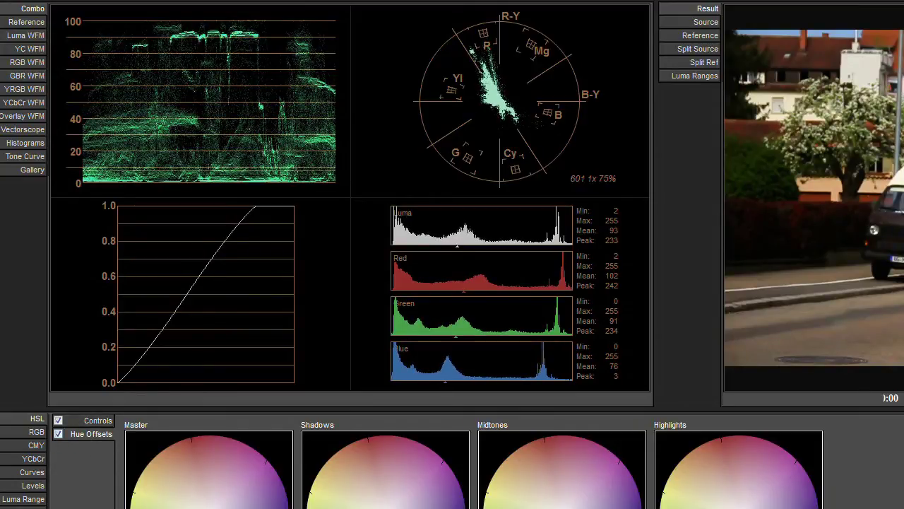
pyautogui.moveTo(208, 508); pyautogui.dragTo(208, 500)
pyautogui.moveTo(385, 506); pyautogui.dragTo(384, 497)
pyautogui.moveTo(738, 507); pyautogui.dragTo(743, 502)
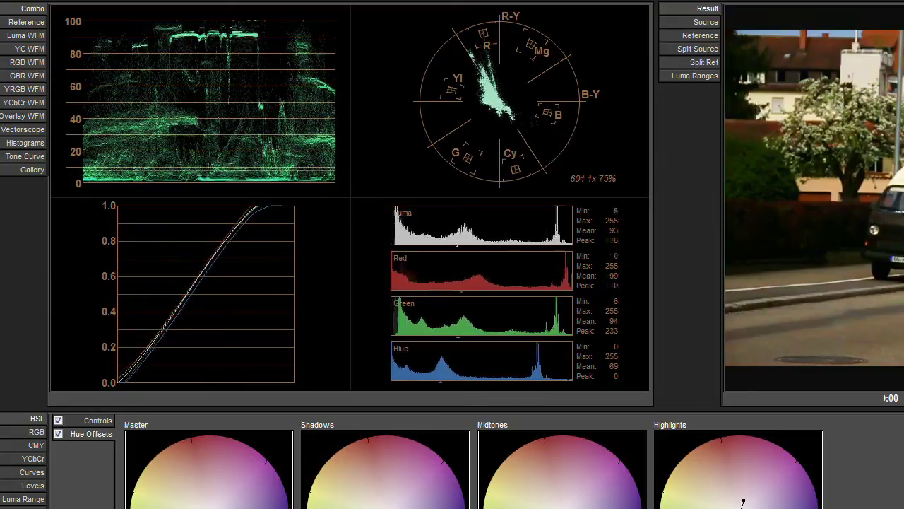
pyautogui.moveTo(385, 507); pyautogui.dragTo(370, 485)
pyautogui.moveTo(558, 508)
pyautogui.mouseDown()
pyautogui.moveTo(570, 492)
pyautogui.moveTo(559, 505)
pyautogui.mouseUp()
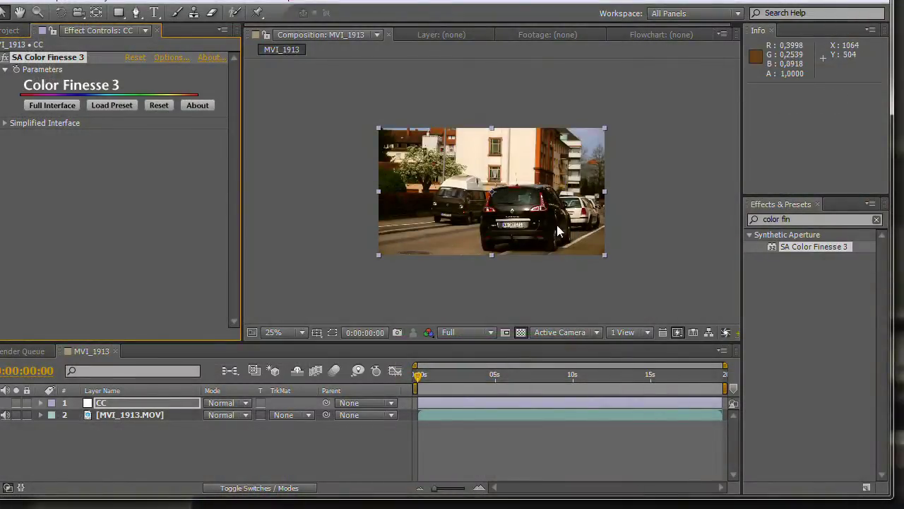
# - Deselect the CC layer in the timeline
pyautogui.scroll(2, 510, 252)
pyautogui.scroll(-2, 510, 252)
pyautogui.click(438, 283)
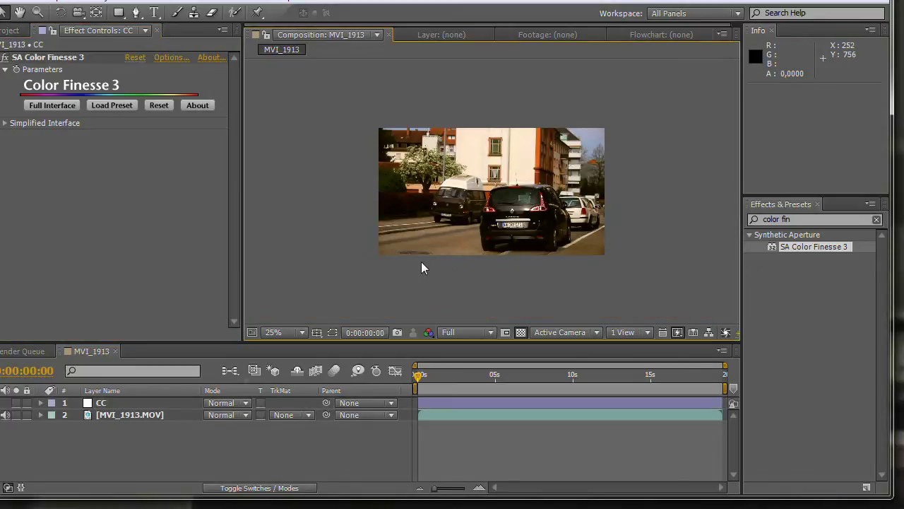
pyautogui.click(156, 429)
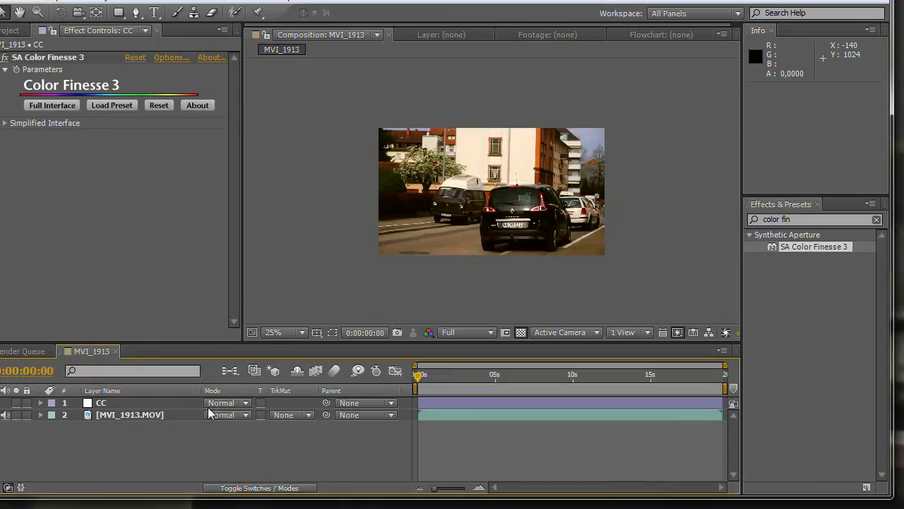
# - Replace the Effects & Presets search with 'letter' and select the Letterboxer effect
pyautogui.click(821, 219)
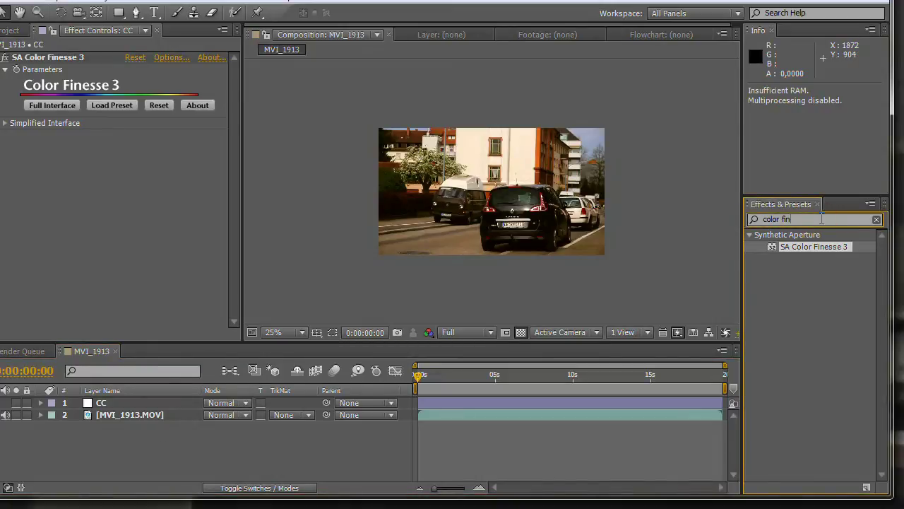
pyautogui.doubleClick(798, 219)
pyautogui.write('letter')
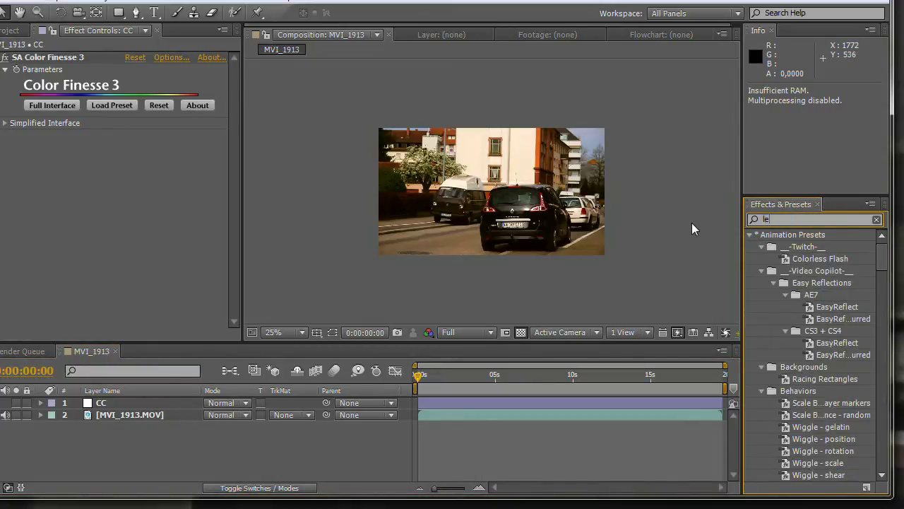
pyautogui.click(802, 248)
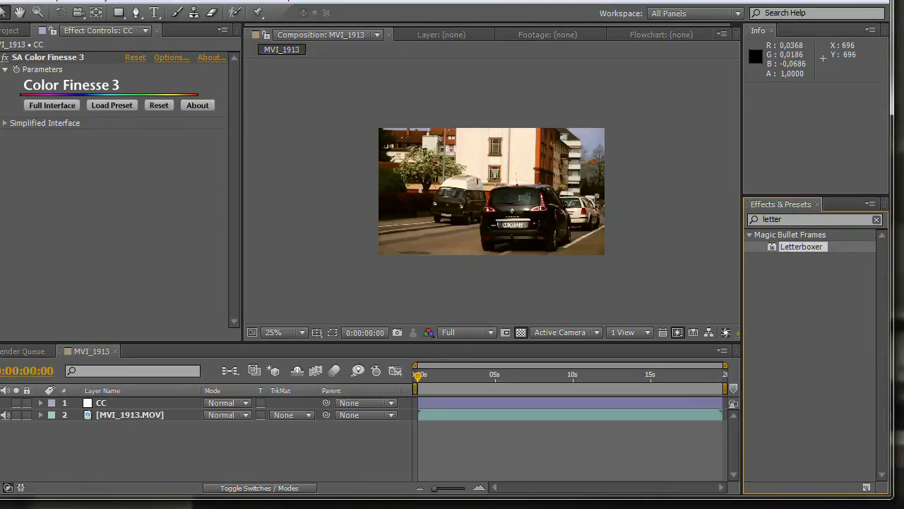
# - Create a new adjustment layer via Layer > New > Adjustment Layer
pyautogui.click(106, 3)
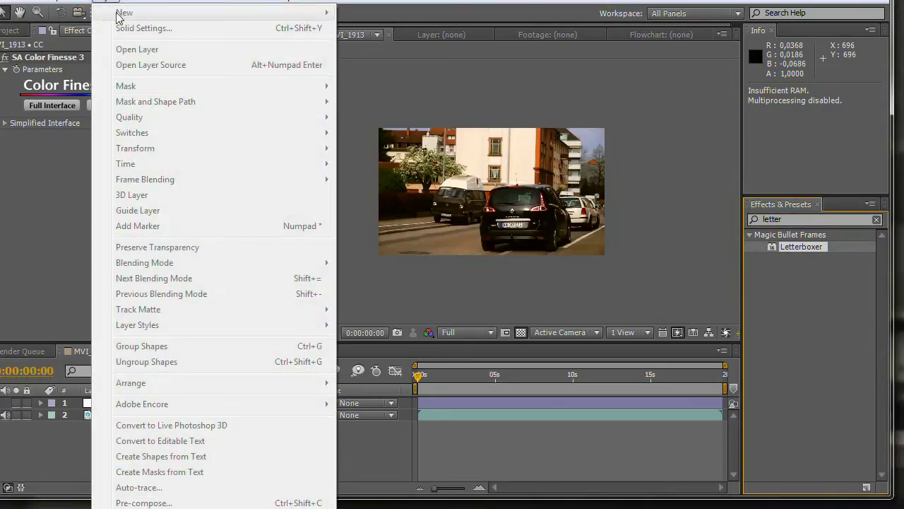
pyautogui.click(64, 458)
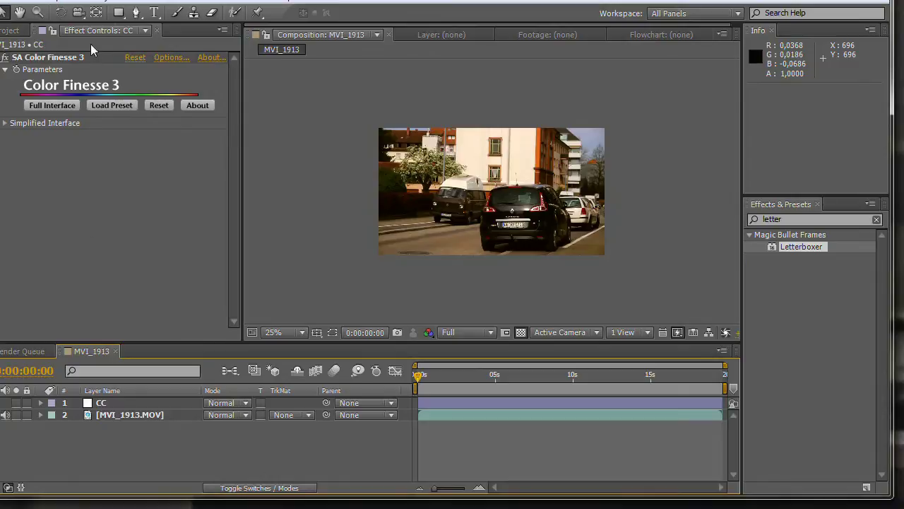
pyautogui.click(110, 5)
pyautogui.click(125, 12)
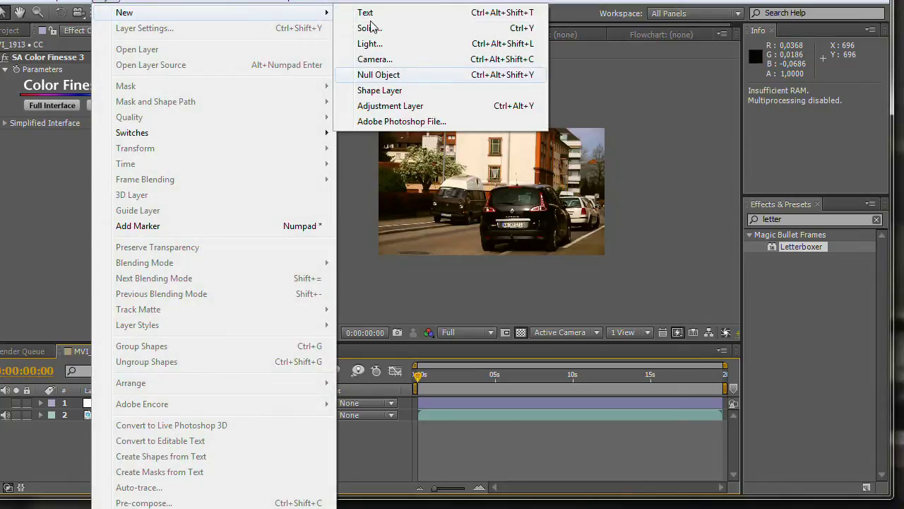
pyautogui.click(387, 107)
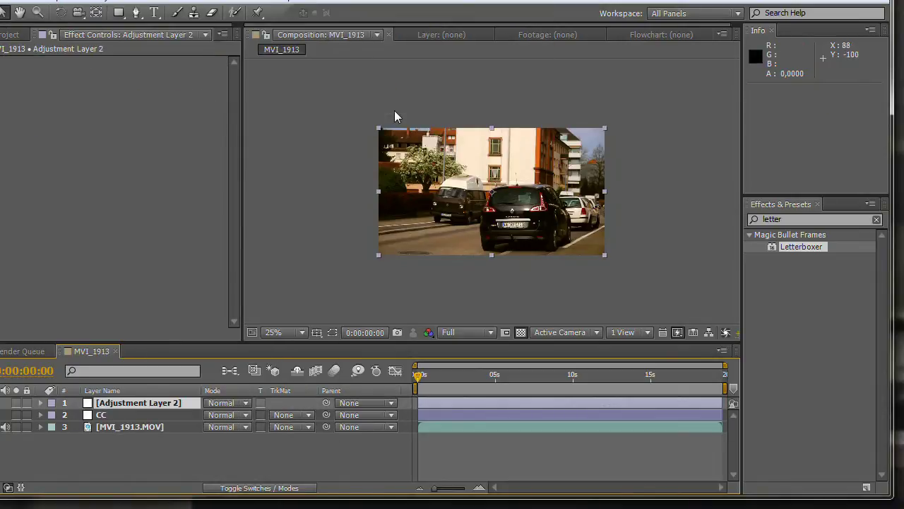
# - Rename the new adjustment layer to 'Letterbox'
pyautogui.rightClick(150, 412)
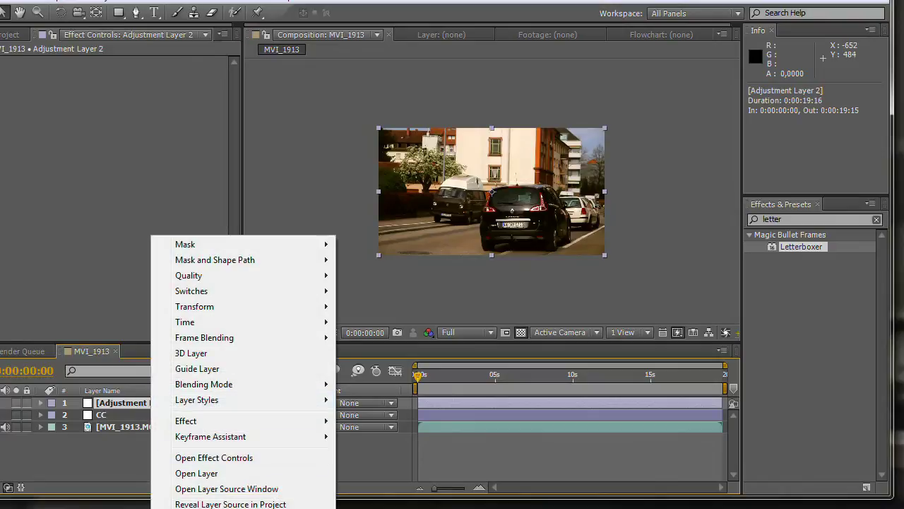
pyautogui.press('Escape')
pyautogui.press('Return')
pyautogui.write('L')
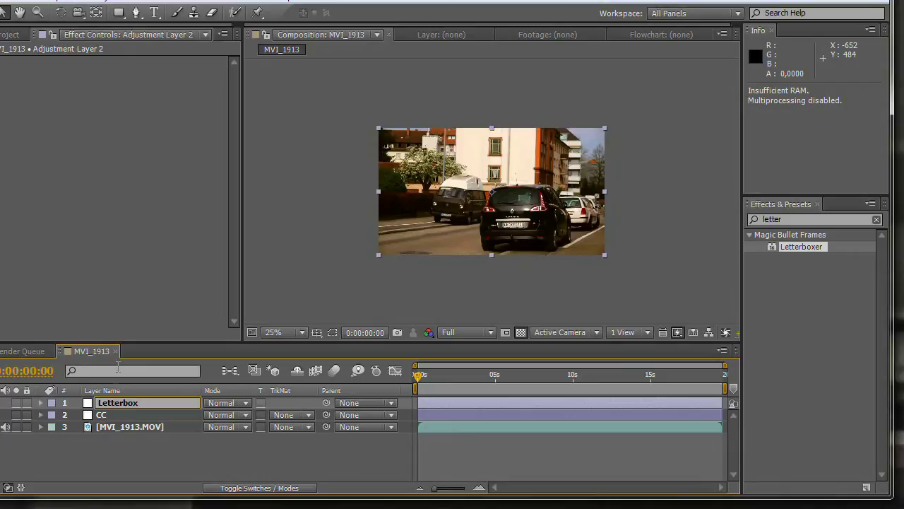
pyautogui.write('etterbox')
pyautogui.click(117, 416)
# - Apply Letterboxer to the Letterbox layer using the 2.35:1 (Anamorphic) preset
pyautogui.click(120, 404)
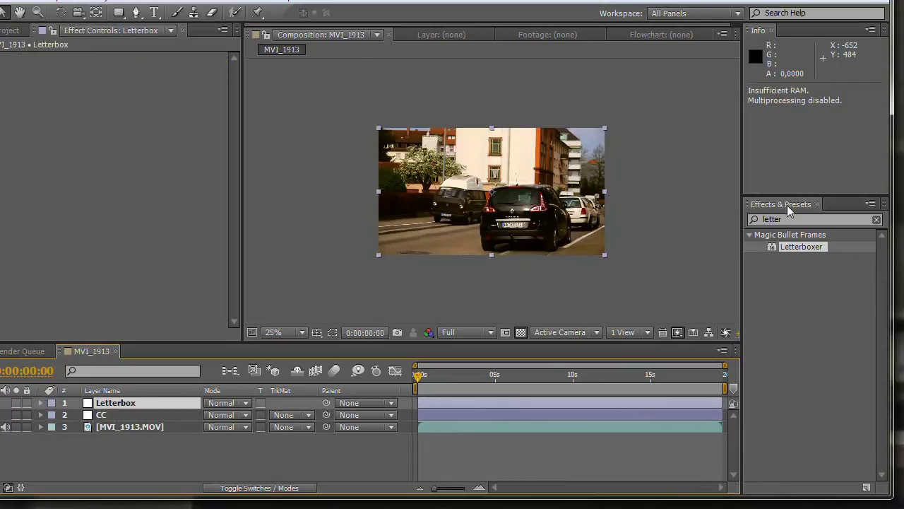
pyautogui.moveTo(814, 251); pyautogui.dragTo(494, 228)
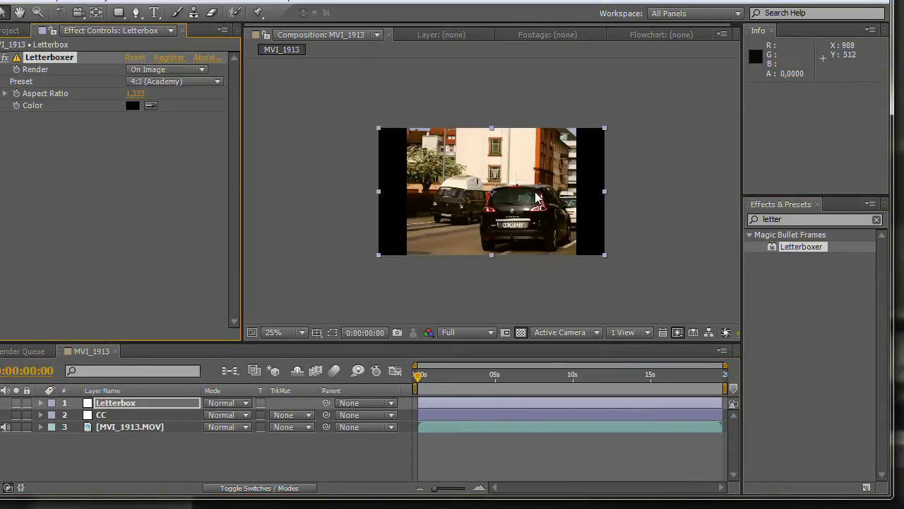
pyautogui.click(167, 83)
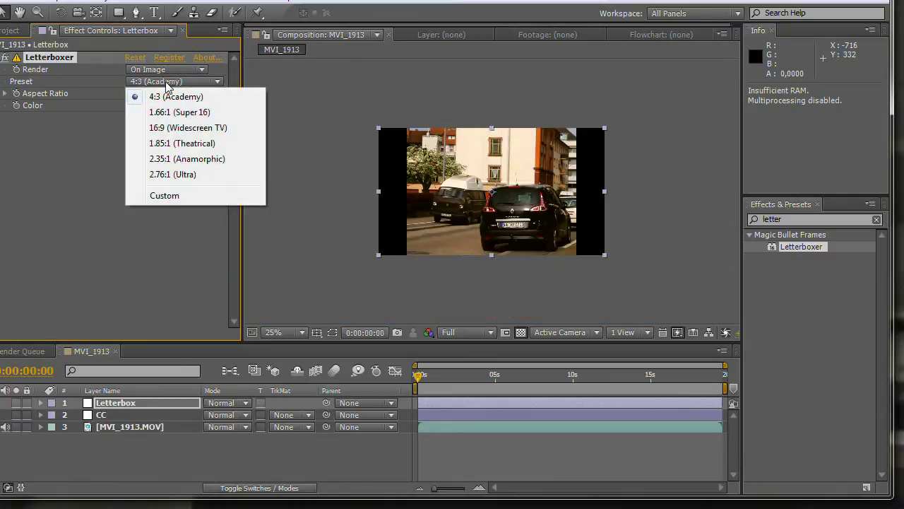
pyautogui.click(192, 162)
pyautogui.scroll(2, 495, 244)
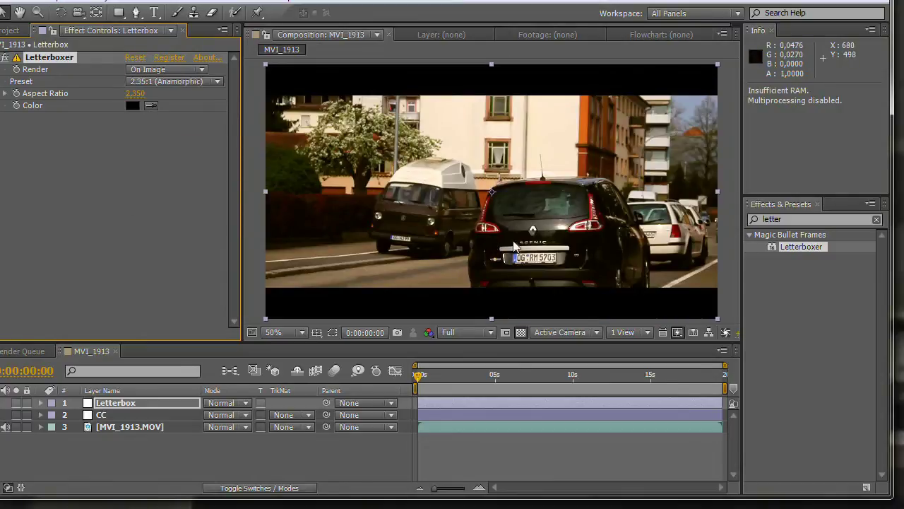
pyautogui.scroll(-1, 512, 246)
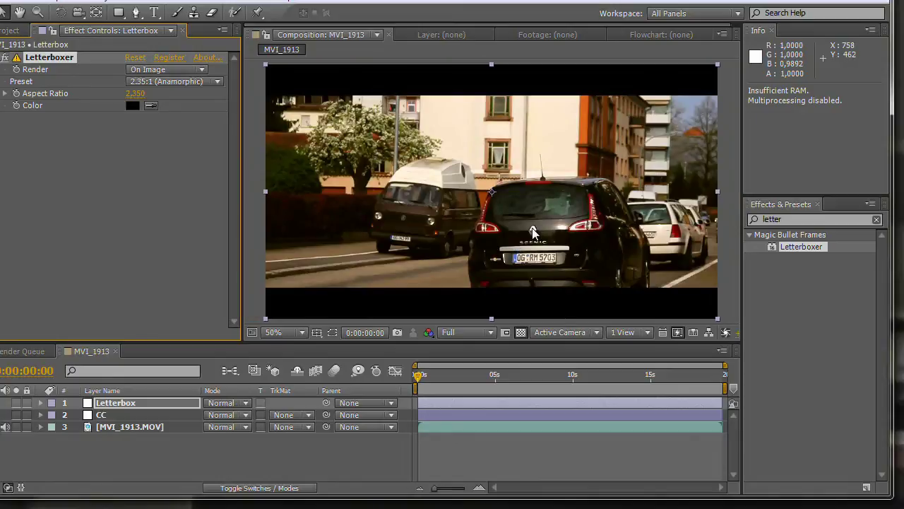